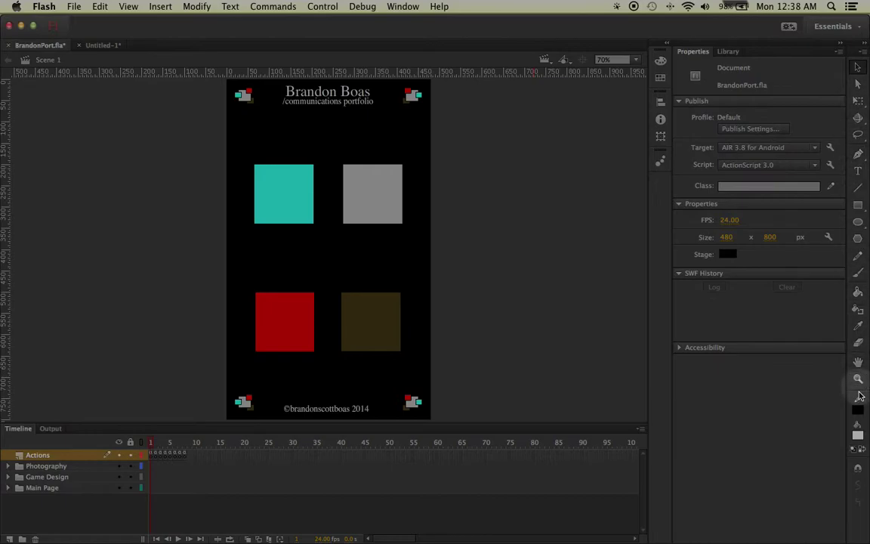
Switch to the blank Untitled-1 document.
{"action": "left_click", "coordinate": [854, 448]}
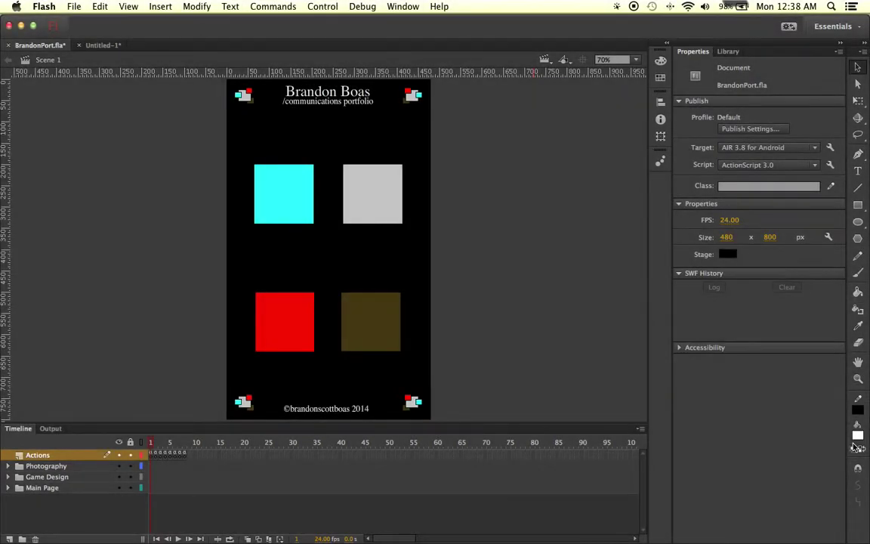
{"action": "left_click", "coordinate": [286, 198]}
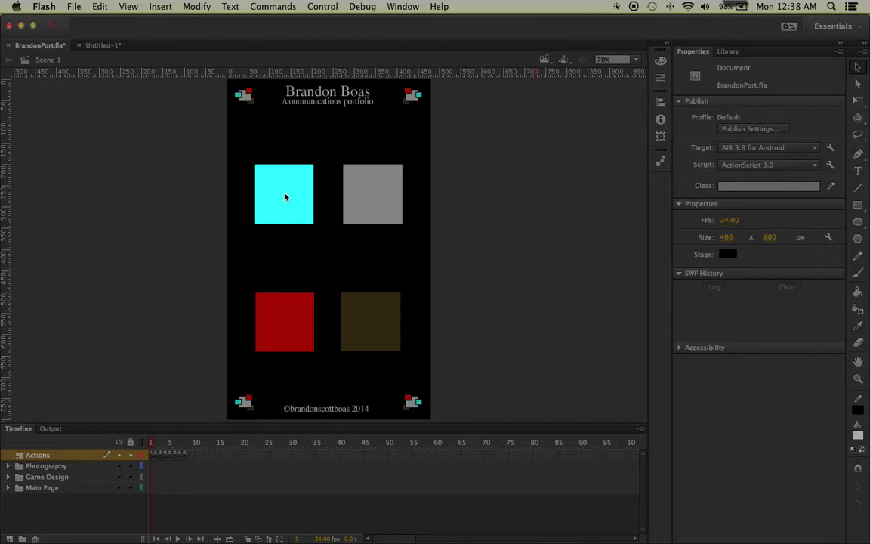
{"action": "left_click", "coordinate": [289, 187]}
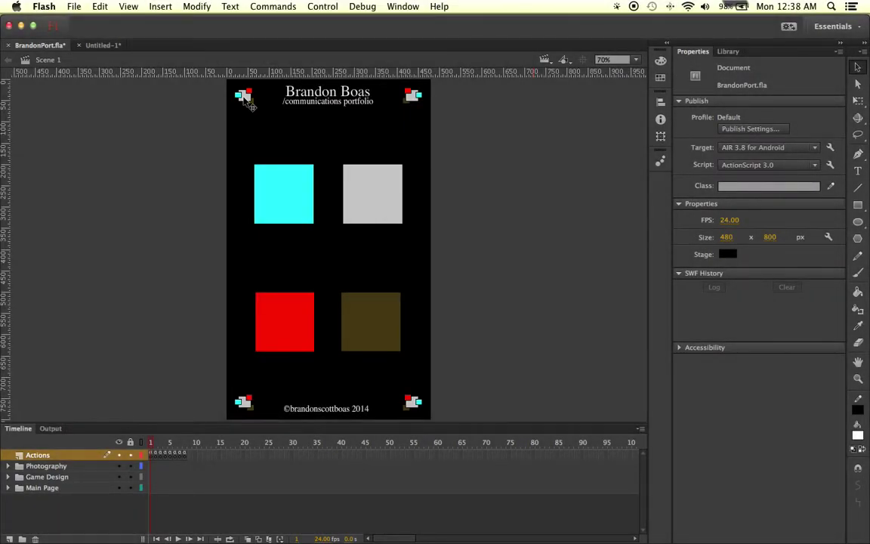
{"action": "left_click", "coordinate": [102, 47]}
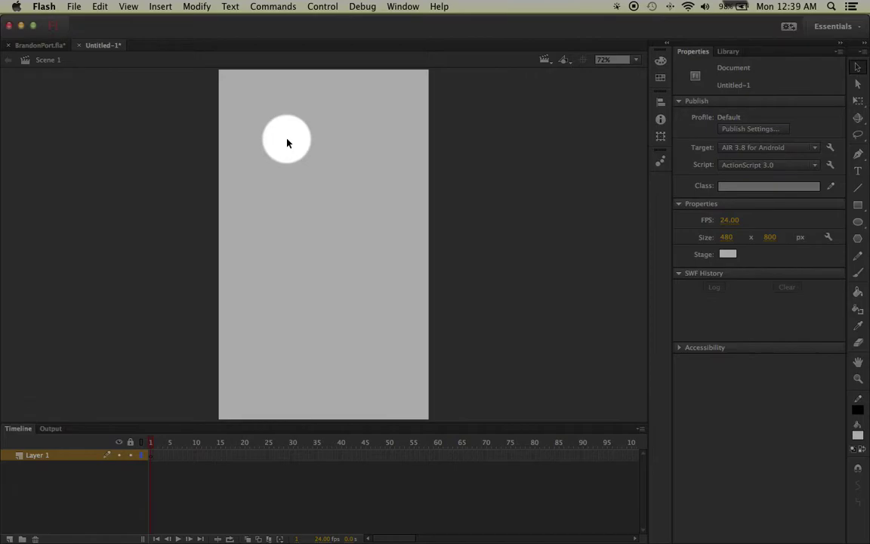
Draw a blue-filled rectangle near the top of the stage.
{"action": "left_click", "coordinate": [857, 205]}
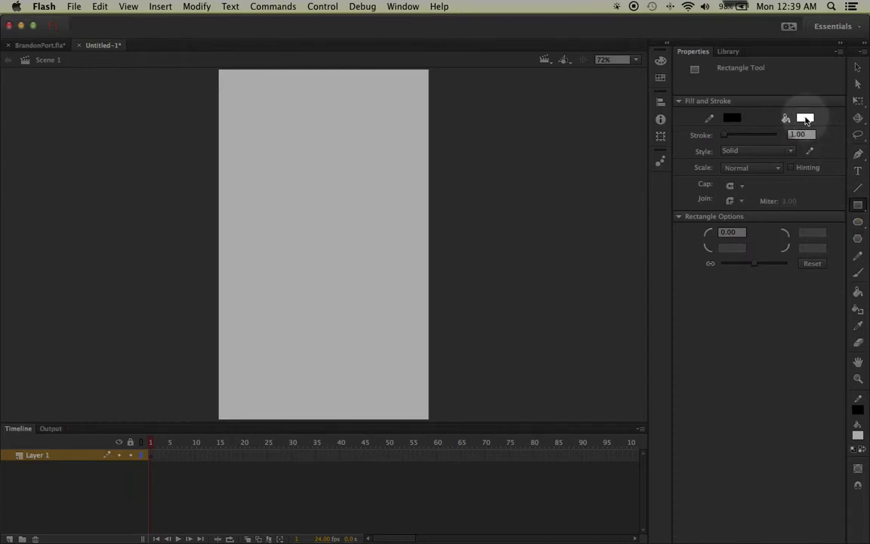
{"action": "left_click", "coordinate": [805, 118]}
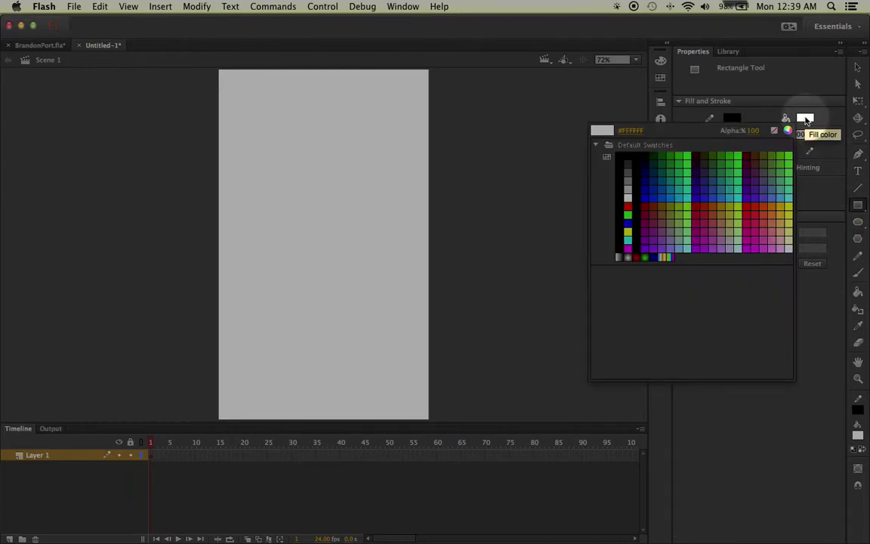
{"action": "left_click", "coordinate": [651, 195]}
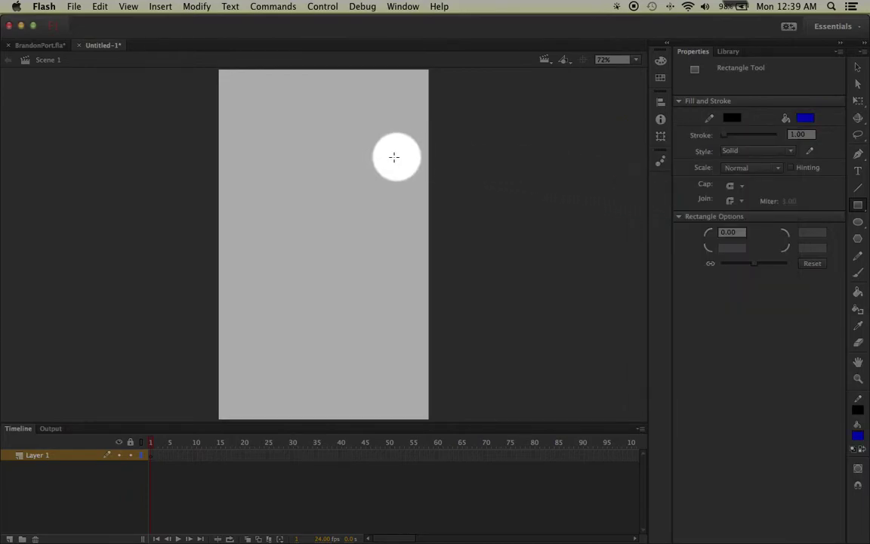
{"action": "mouse_move", "coordinate": [250, 129]}
{"action": "left_mouse_down"}
{"action": "mouse_move", "coordinate": [316, 153]}
{"action": "mouse_move", "coordinate": [368, 191]}
{"action": "left_mouse_up"}
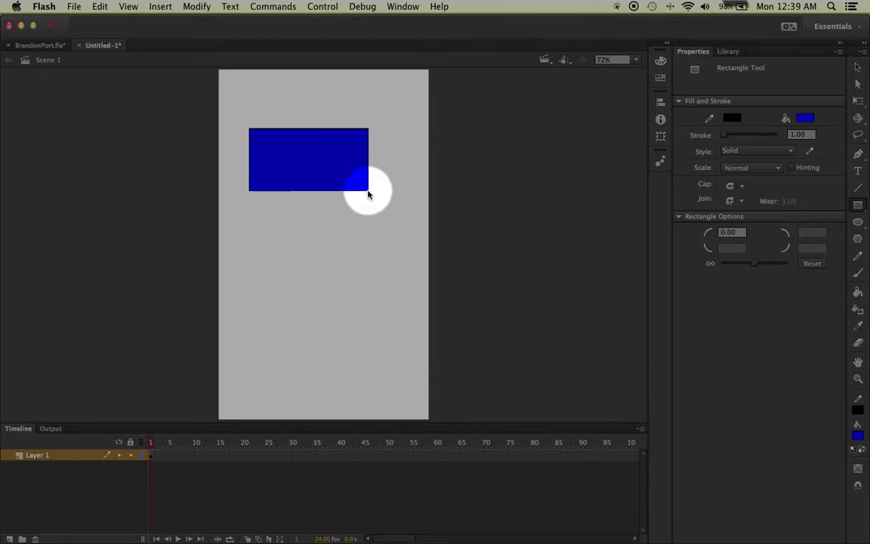
Draw a green (#00CC66) rectangle overlapping the blue rectangle's lower right.
{"action": "left_click", "coordinate": [806, 120]}
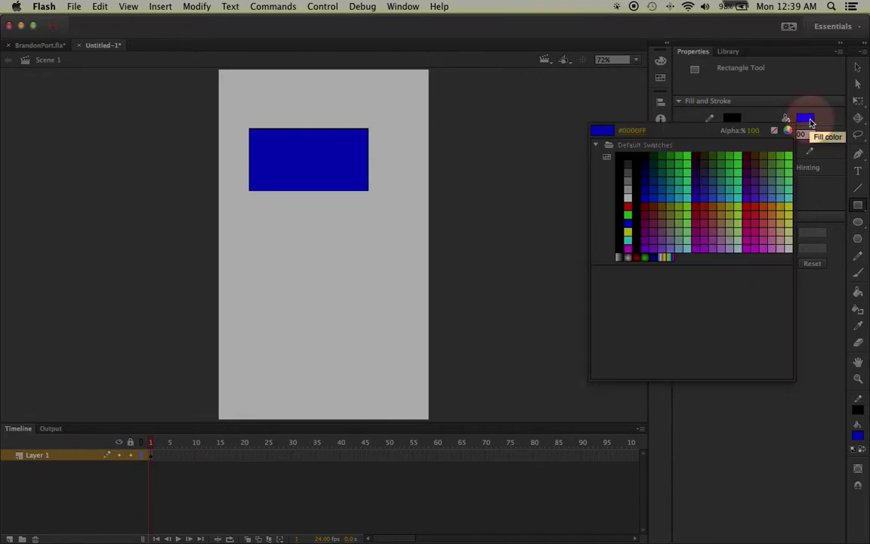
{"action": "left_click", "coordinate": [684, 159]}
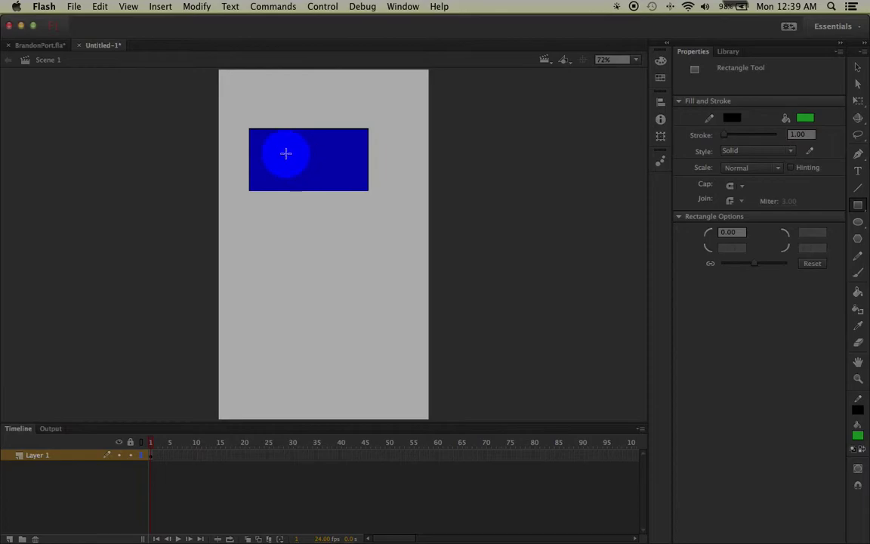
{"action": "left_click_drag", "start_coordinate": [285, 154], "coordinate": [402, 220]}
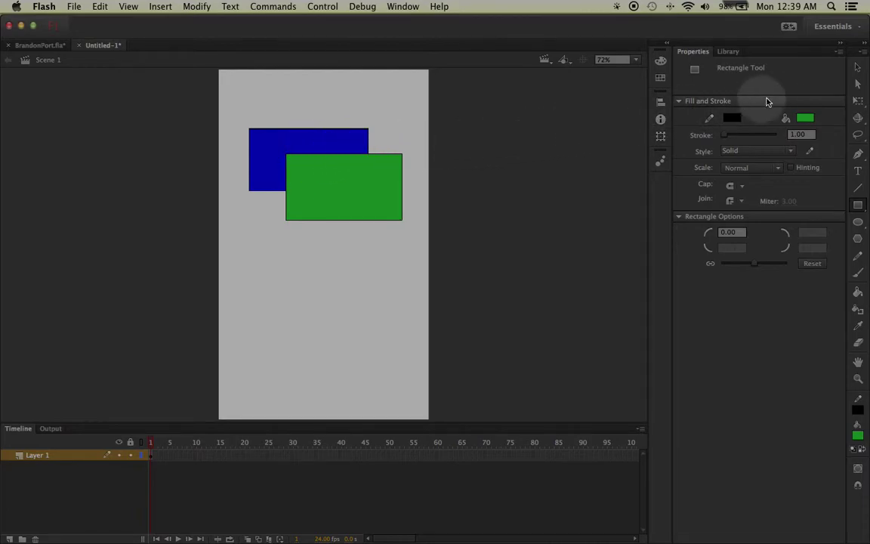
Drag the green rectangle's fill down with the Selection tool, leaving its outline behind.
{"action": "left_click", "coordinate": [858, 69]}
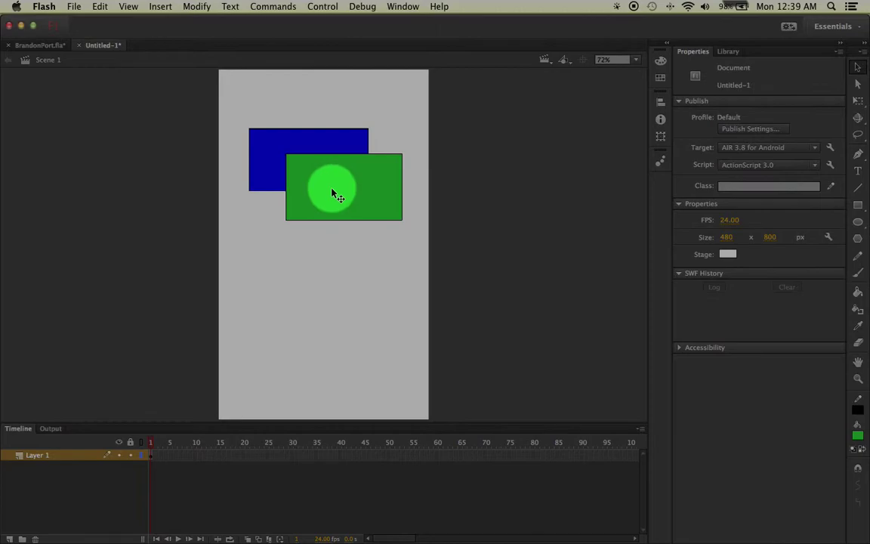
{"action": "left_click_drag", "start_coordinate": [331, 190], "coordinate": [320, 296]}
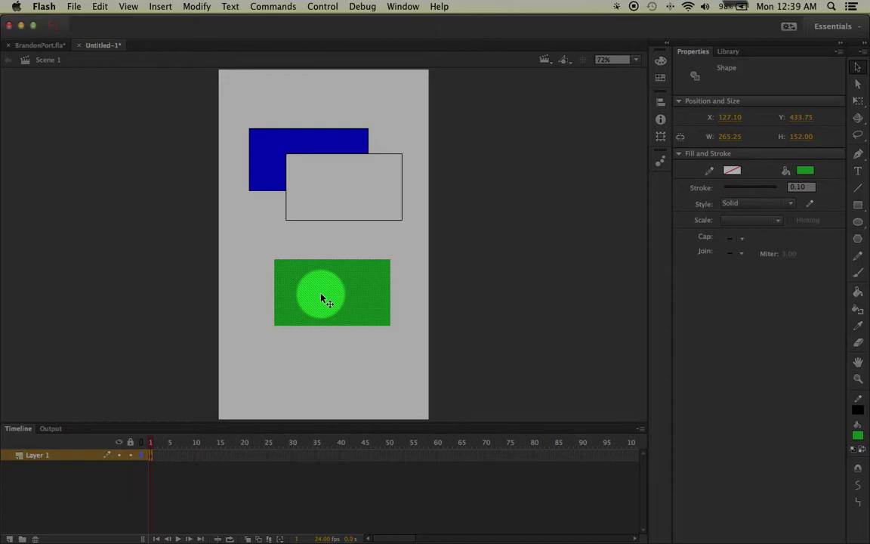
Undo the fill move, drag the whole green rectangle down to expose the notched blue shape, then undo.
{"action": "key", "text": "super+z"}
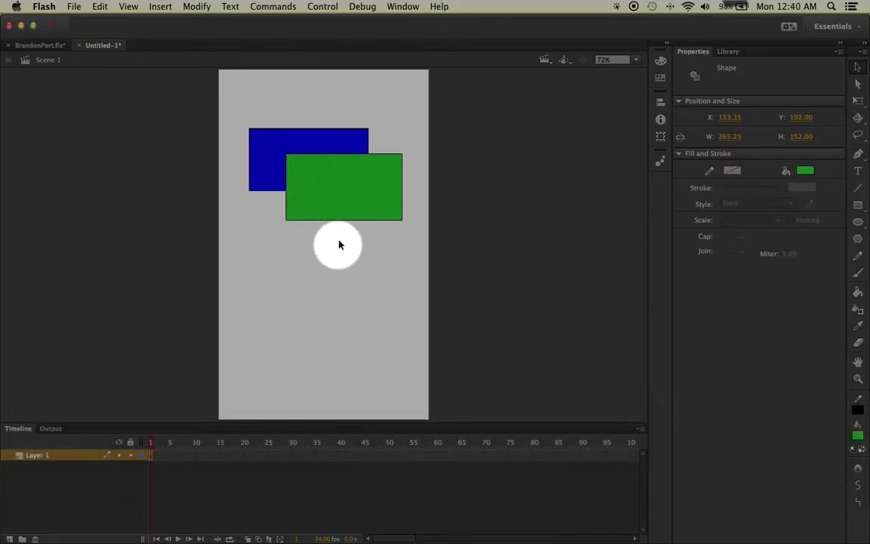
{"action": "double_click", "coordinate": [339, 199]}
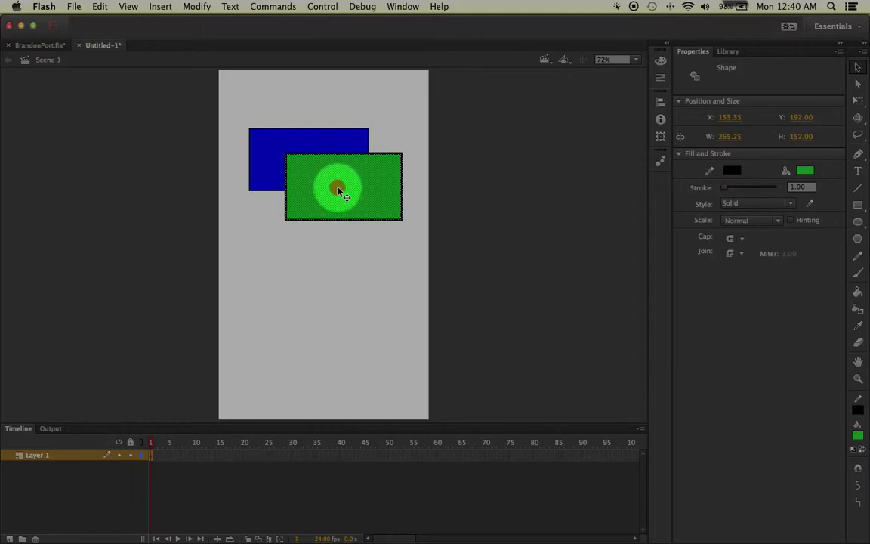
{"action": "left_click_drag", "start_coordinate": [337, 187], "coordinate": [326, 290]}
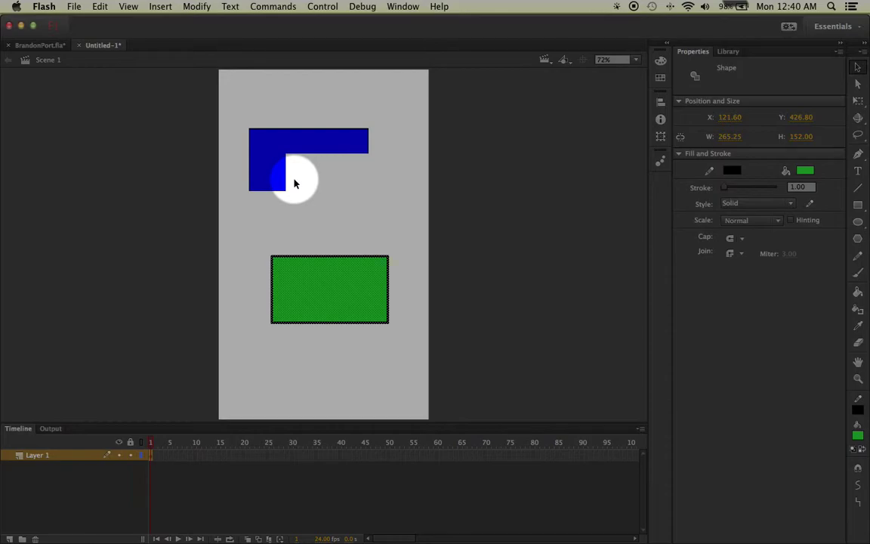
{"action": "key", "text": "ctrl+z"}
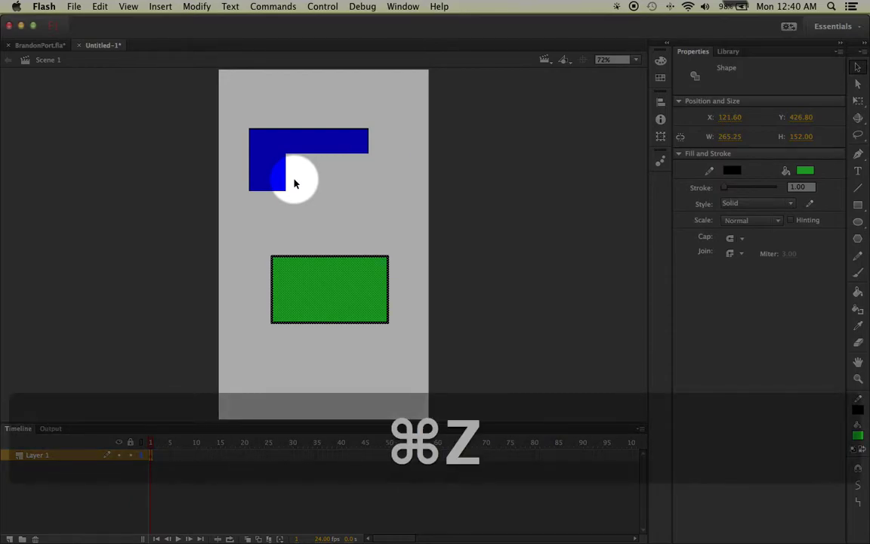
Clear both rectangles, turn on Object Drawing for the Rectangle tool, and set fill to blue #0000CC.
{"action": "key", "text": "super+z"}
{"action": "key", "text": "super+z"}
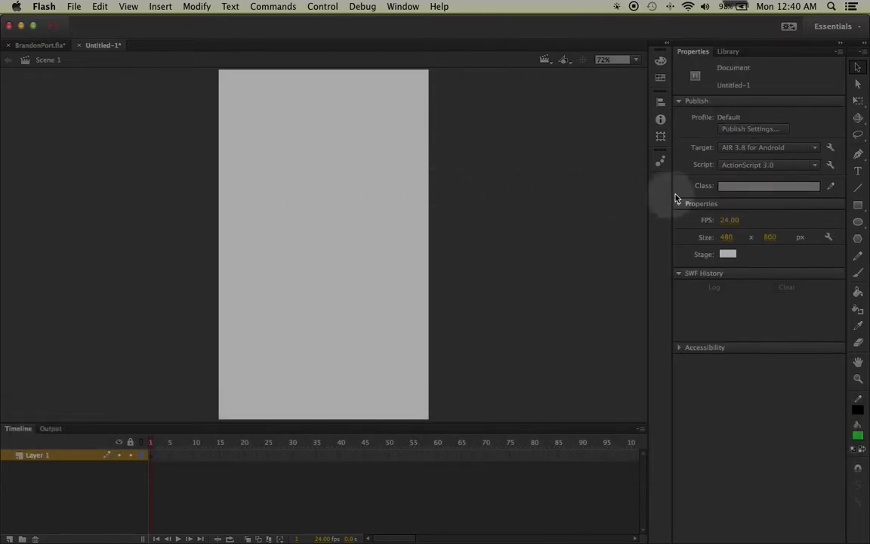
{"action": "left_click", "coordinate": [857, 206]}
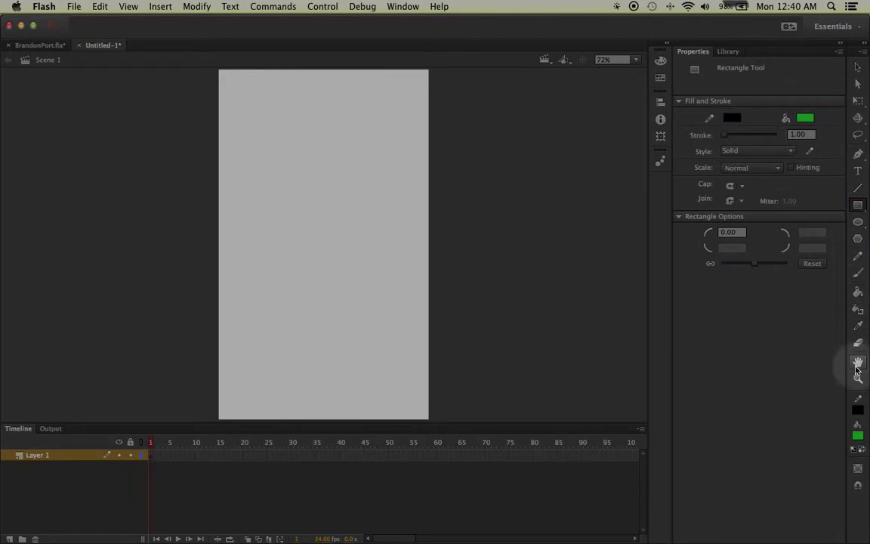
{"action": "left_click", "coordinate": [858, 469]}
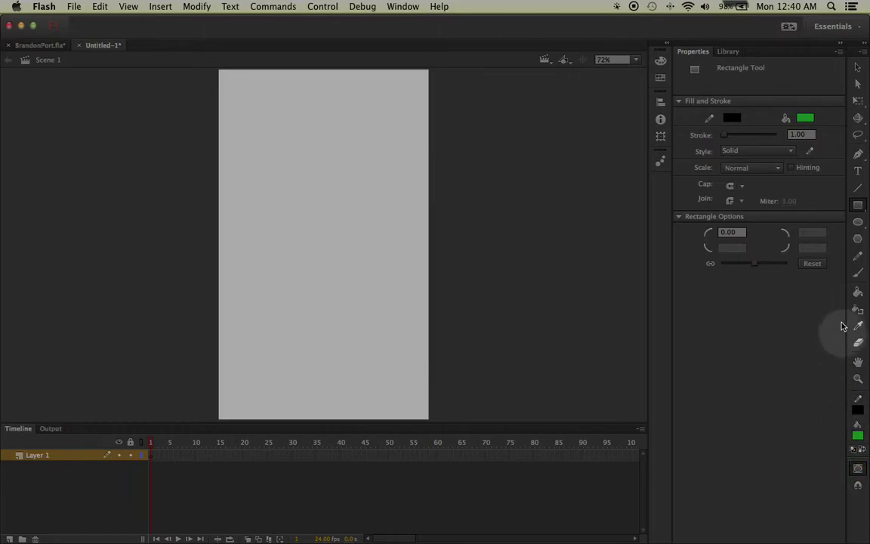
{"action": "left_click", "coordinate": [805, 119]}
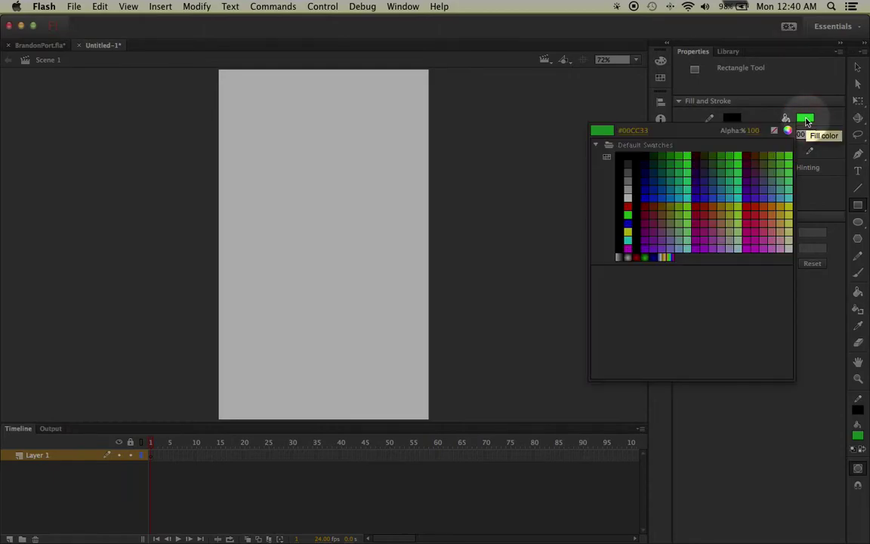
{"action": "left_click", "coordinate": [647, 193]}
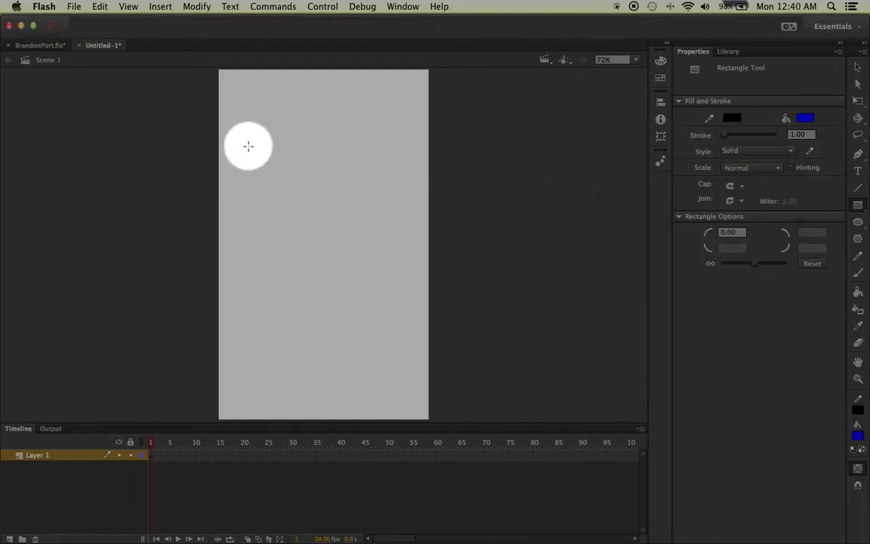
Draw a blue rectangle at upper left and an overlapping second rectangle filled green #00FF66.
{"action": "left_click_drag", "start_coordinate": [248, 146], "coordinate": [359, 215]}
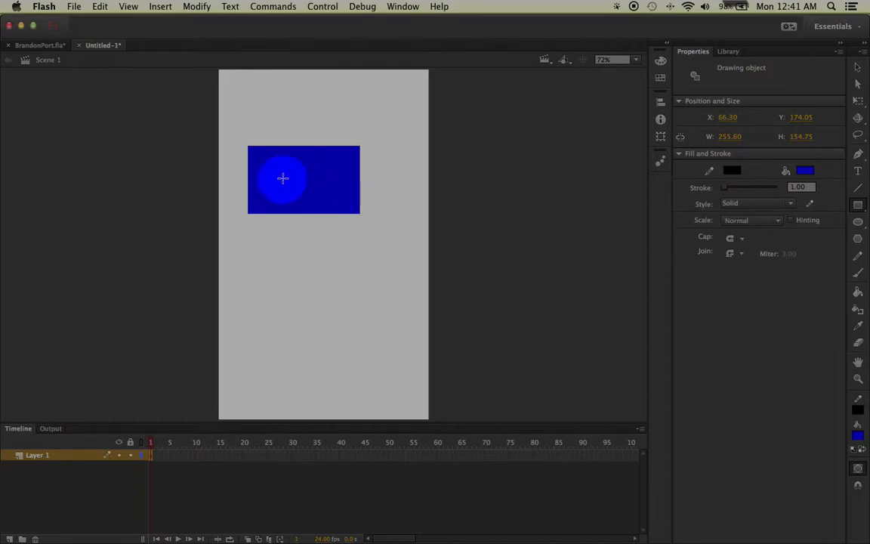
{"action": "left_click_drag", "start_coordinate": [278, 176], "coordinate": [397, 251]}
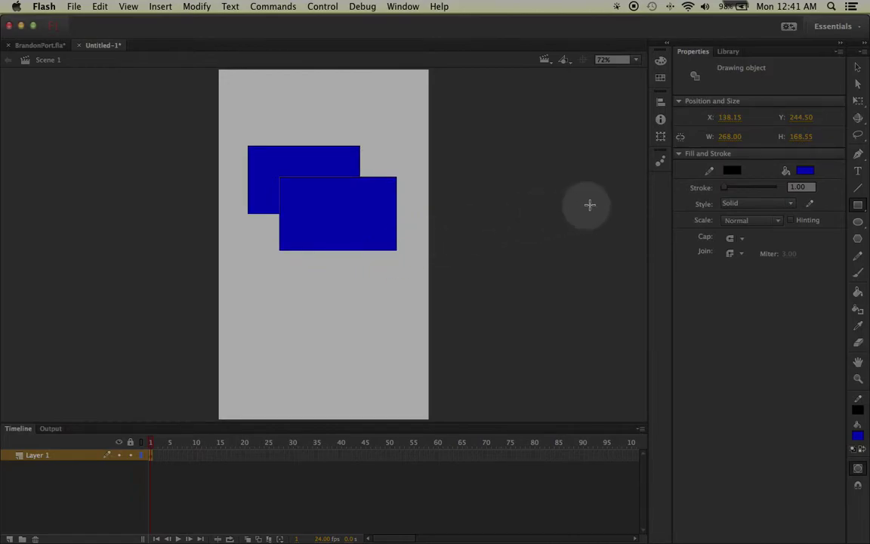
{"action": "left_click", "coordinate": [802, 172]}
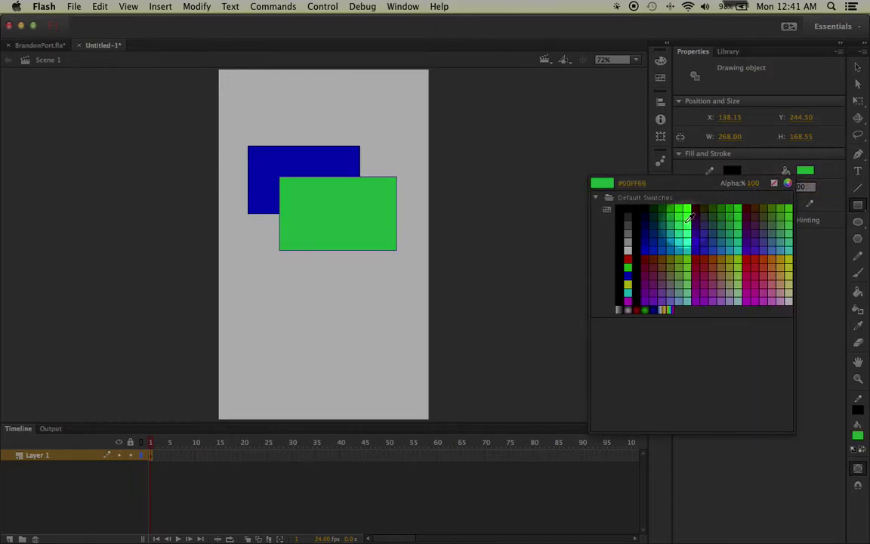
{"action": "left_click", "coordinate": [731, 215]}
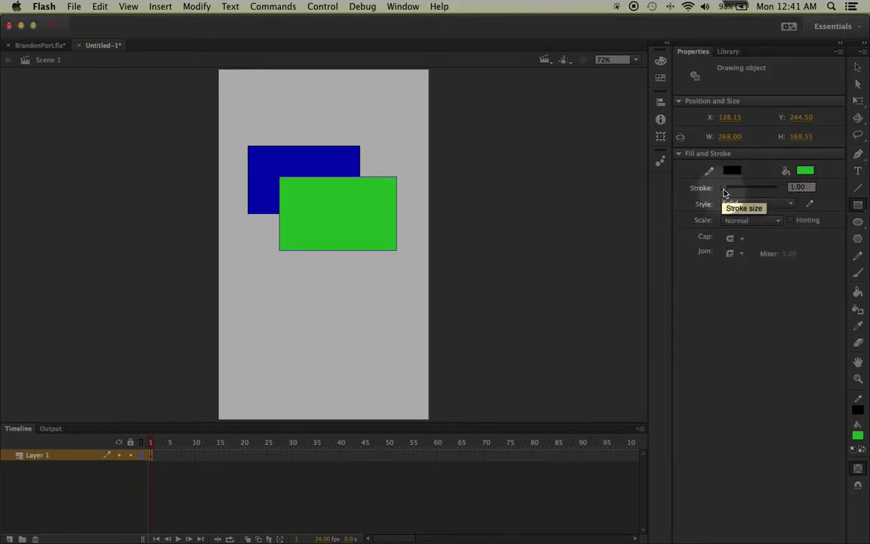
Drag the intact green and blue objects around, ending with green placed above blue.
{"action": "left_click", "coordinate": [858, 70]}
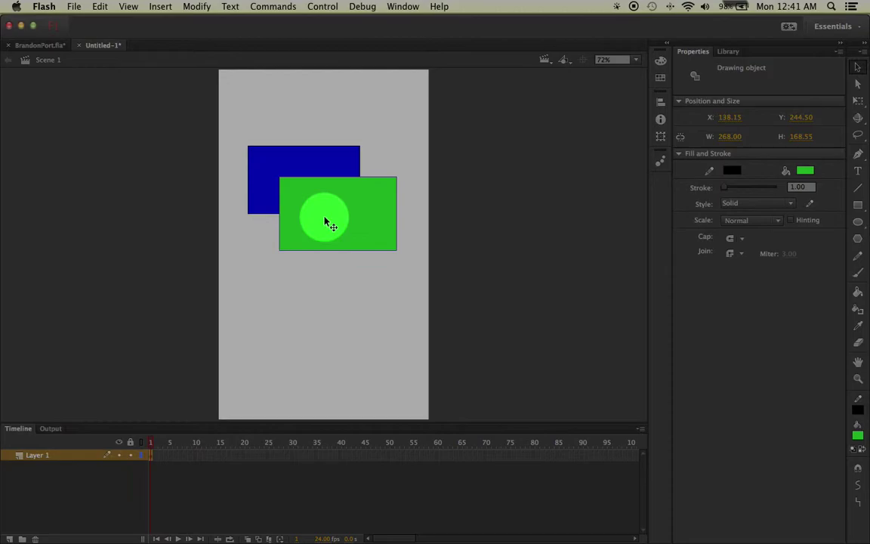
{"action": "left_click_drag", "start_coordinate": [325, 220], "coordinate": [311, 297]}
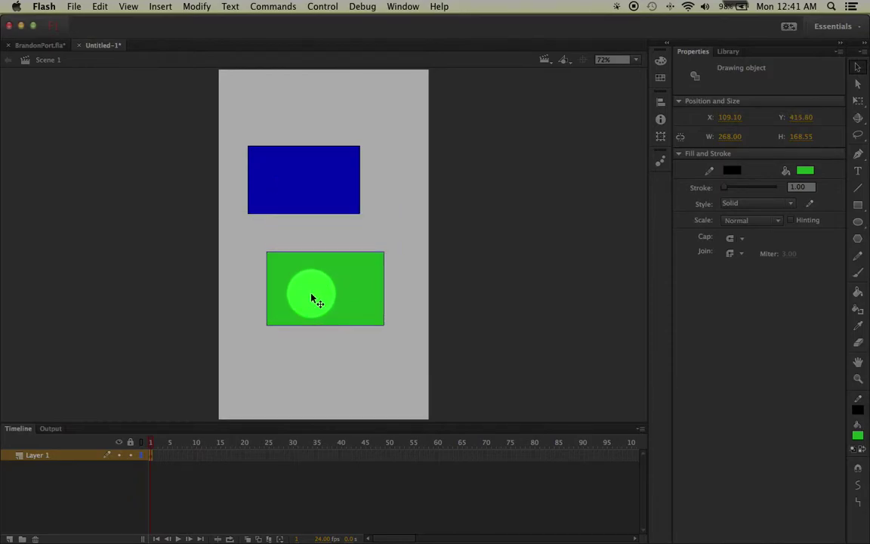
{"action": "left_click_drag", "start_coordinate": [312, 296], "coordinate": [277, 195]}
{"action": "left_click_drag", "start_coordinate": [289, 275], "coordinate": [316, 266]}
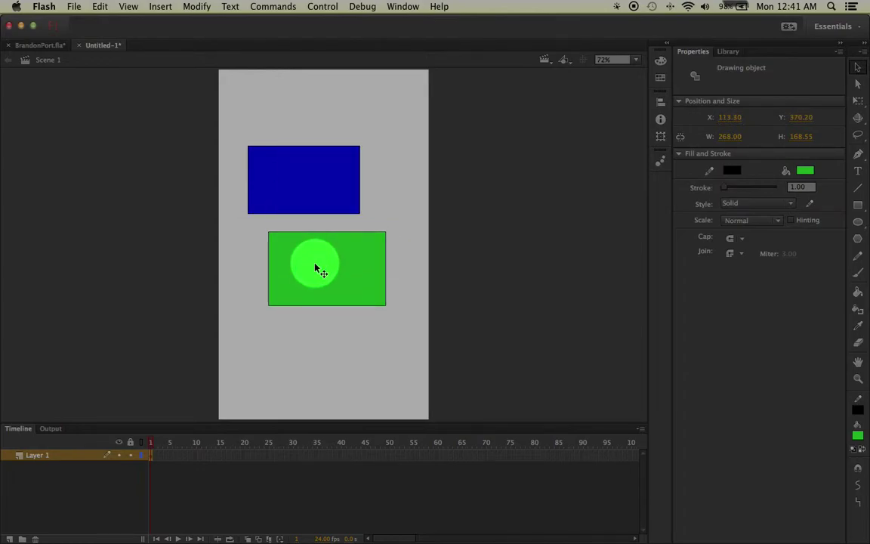
{"action": "left_click_drag", "start_coordinate": [316, 199], "coordinate": [315, 122]}
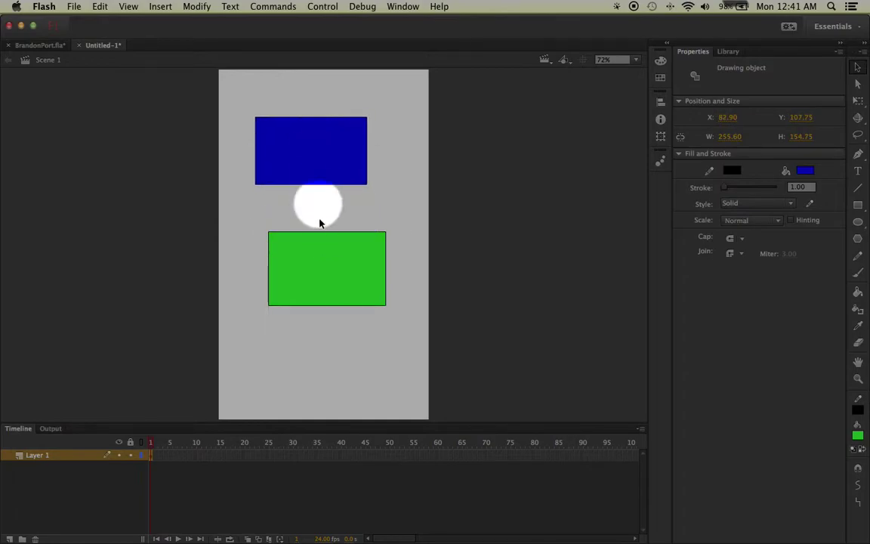
{"action": "left_click_drag", "start_coordinate": [321, 234], "coordinate": [277, 240]}
{"action": "left_click_drag", "start_coordinate": [311, 153], "coordinate": [353, 257]}
{"action": "left_click_drag", "start_coordinate": [289, 242], "coordinate": [310, 139]}
{"action": "left_click_drag", "start_coordinate": [343, 248], "coordinate": [347, 281]}
{"action": "mouse_move", "coordinate": [305, 182]}
{"action": "left_mouse_down"}
{"action": "mouse_move", "coordinate": [351, 278]}
{"action": "mouse_move", "coordinate": [330, 165]}
{"action": "left_mouse_up"}
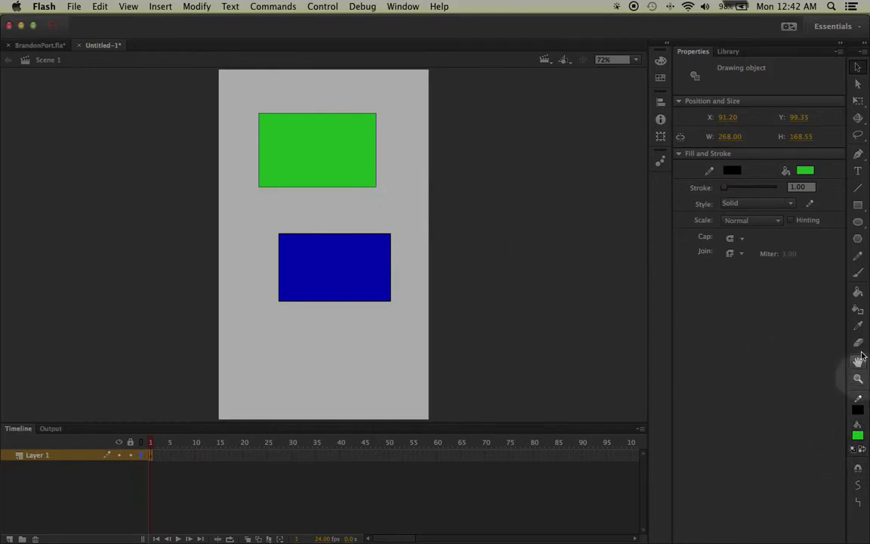
Draw a green rectangle near the stage bottom and an overlapping blue one as merged shapes.
{"action": "left_click", "coordinate": [857, 204]}
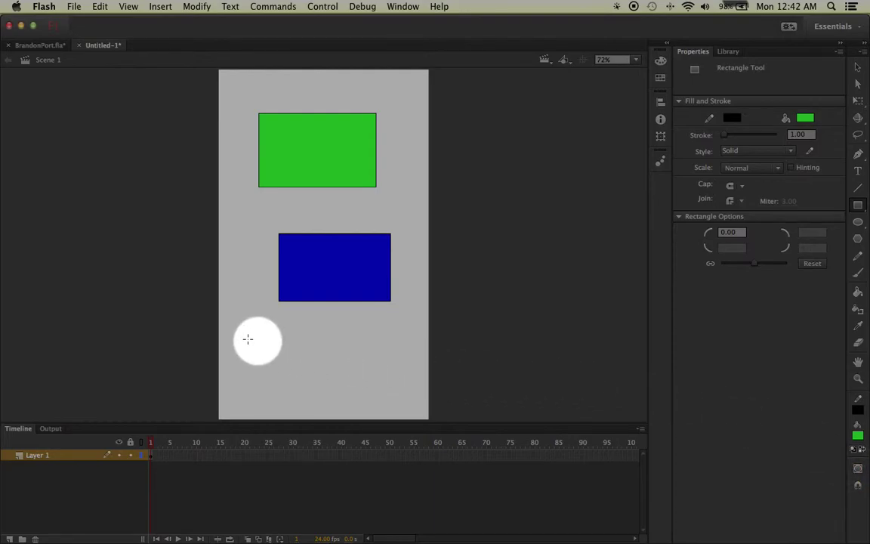
{"action": "left_click_drag", "start_coordinate": [240, 333], "coordinate": [336, 387]}
{"action": "left_click", "coordinate": [805, 117]}
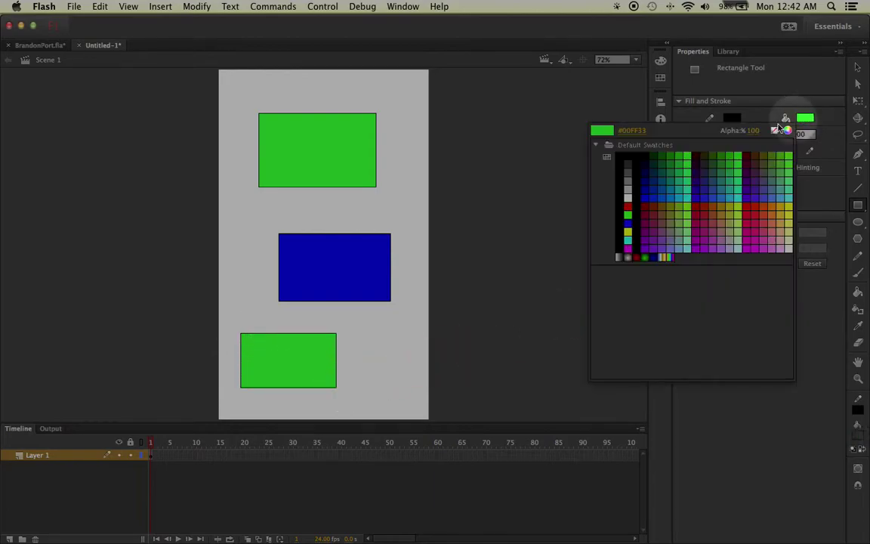
{"action": "left_click", "coordinate": [638, 203]}
{"action": "mouse_move", "coordinate": [292, 326]}
{"action": "left_mouse_down"}
{"action": "mouse_move", "coordinate": [357, 375]}
{"action": "mouse_move", "coordinate": [346, 355]}
{"action": "mouse_move", "coordinate": [386, 345]}
{"action": "left_mouse_up"}
Drag the green and blue fills apart, revealing leftover outlines and notched fills.
{"action": "left_click", "coordinate": [857, 66]}
{"action": "left_click_drag", "start_coordinate": [272, 354], "coordinate": [261, 289]}
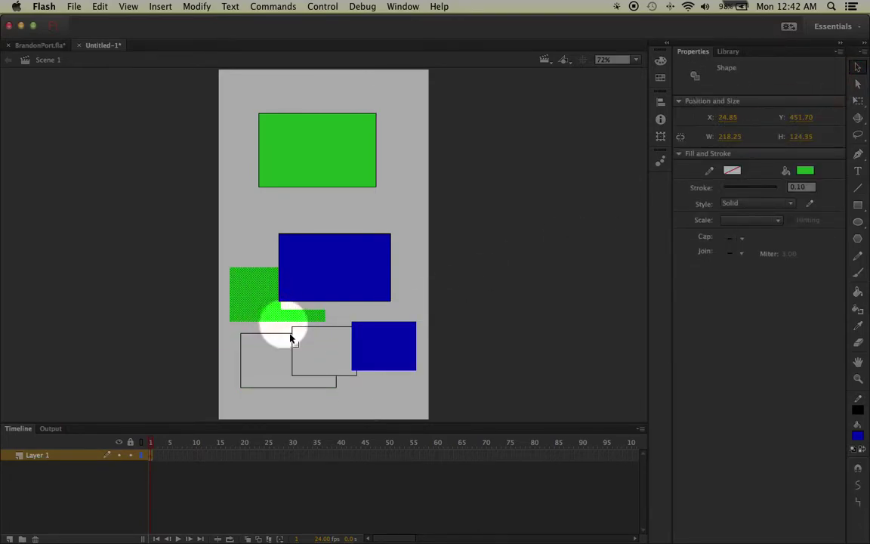
{"action": "left_click", "coordinate": [311, 353]}
{"action": "left_click", "coordinate": [330, 305]}
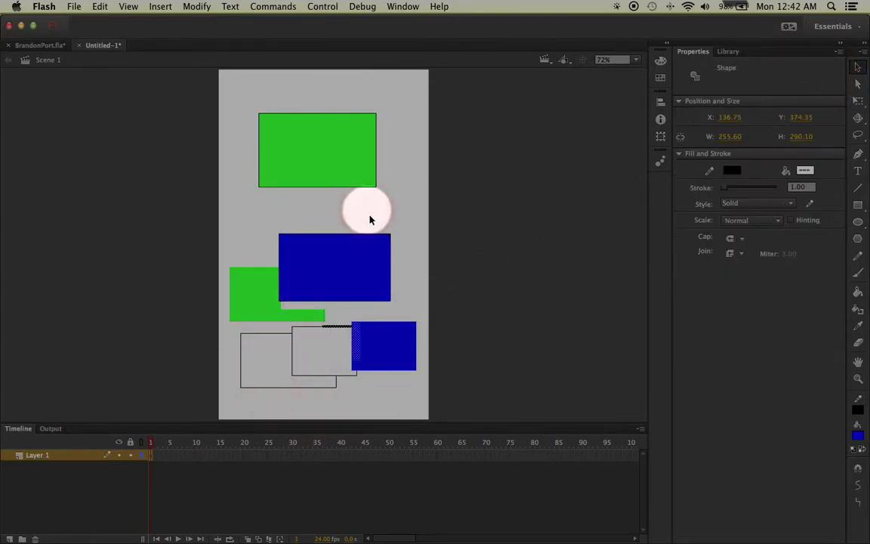
{"action": "left_click_drag", "start_coordinate": [383, 351], "coordinate": [305, 364]}
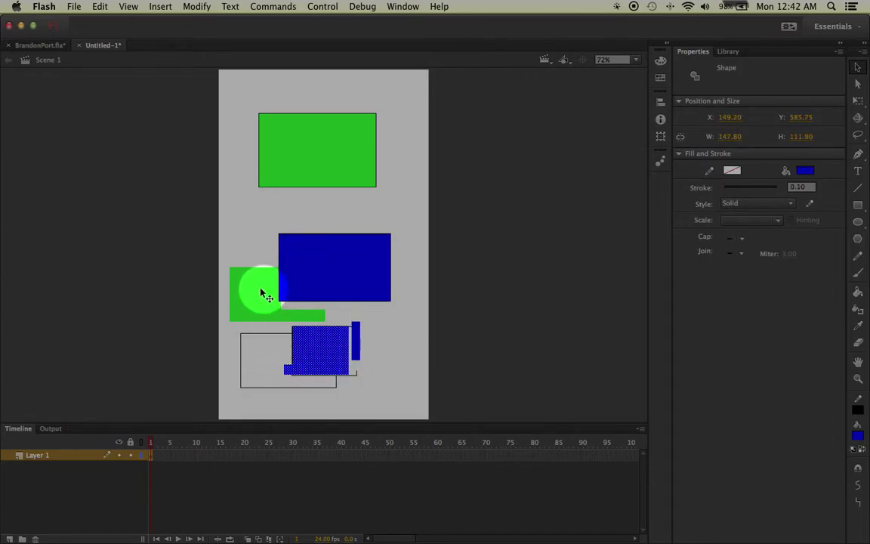
{"action": "left_click_drag", "start_coordinate": [262, 290], "coordinate": [325, 244]}
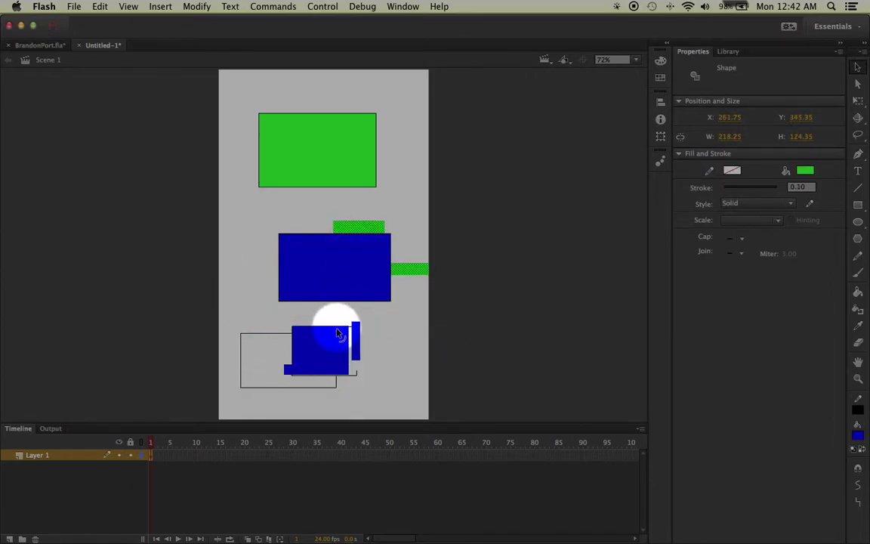
{"action": "mouse_move", "coordinate": [321, 340]}
{"action": "left_mouse_down"}
{"action": "mouse_move", "coordinate": [418, 258]}
{"action": "mouse_move", "coordinate": [408, 263]}
{"action": "mouse_move", "coordinate": [396, 328]}
{"action": "left_mouse_up"}
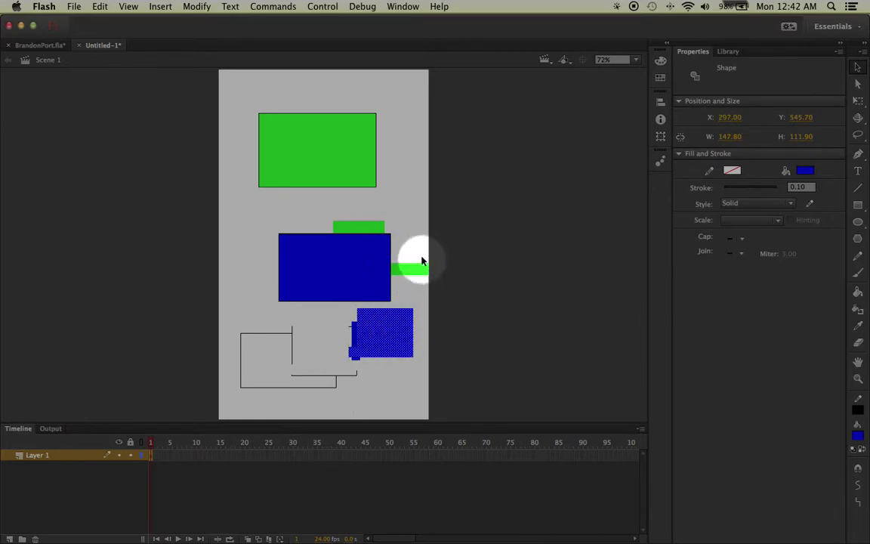